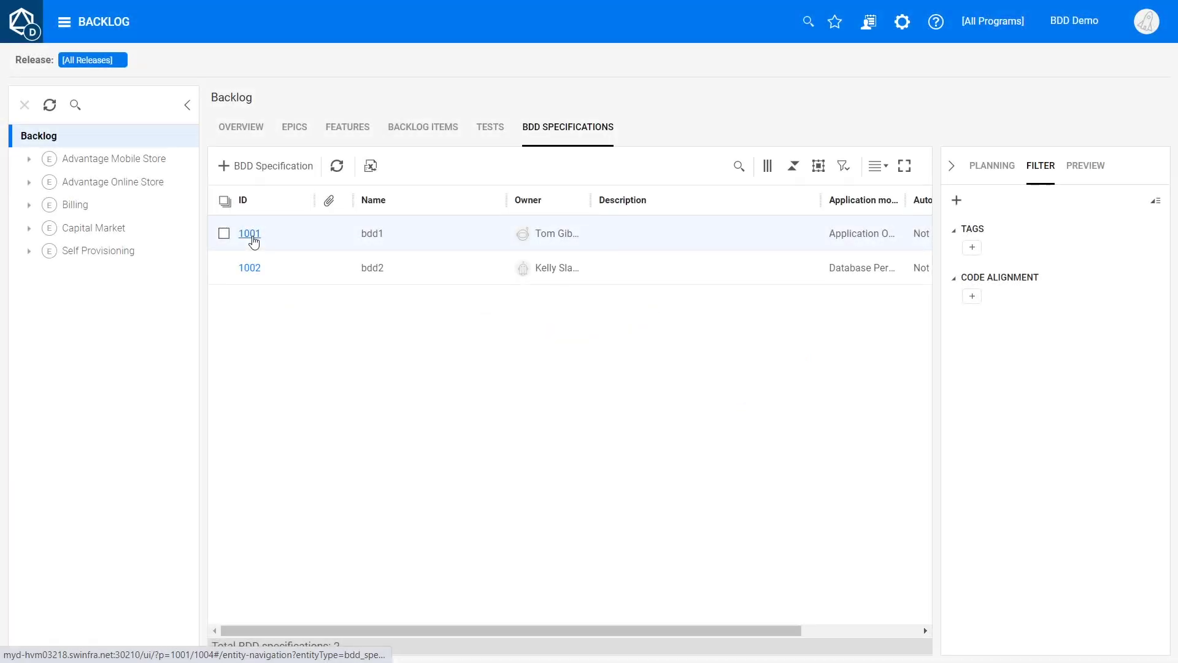
Open BDD specification 1001 'bdd1' to view its Shopping cart Gherkin scenarios
left_click(250, 234)
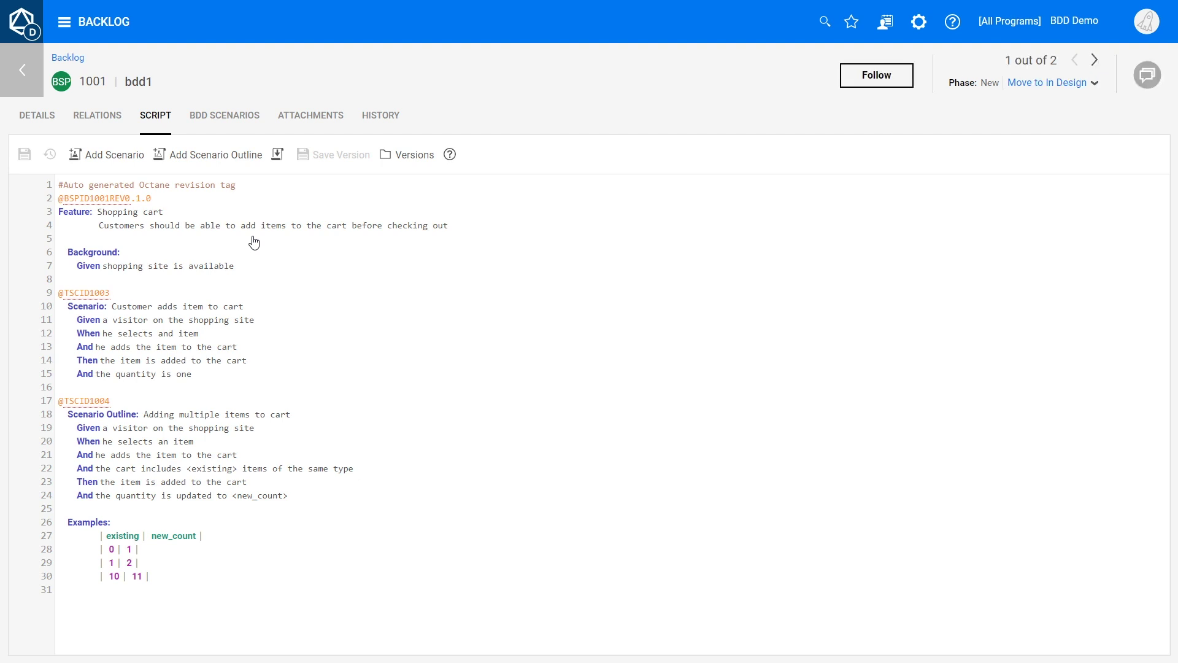
Set scenario 1003 'Customer adds item to cart' to automation status Ready for automation
left_click(247, 122)
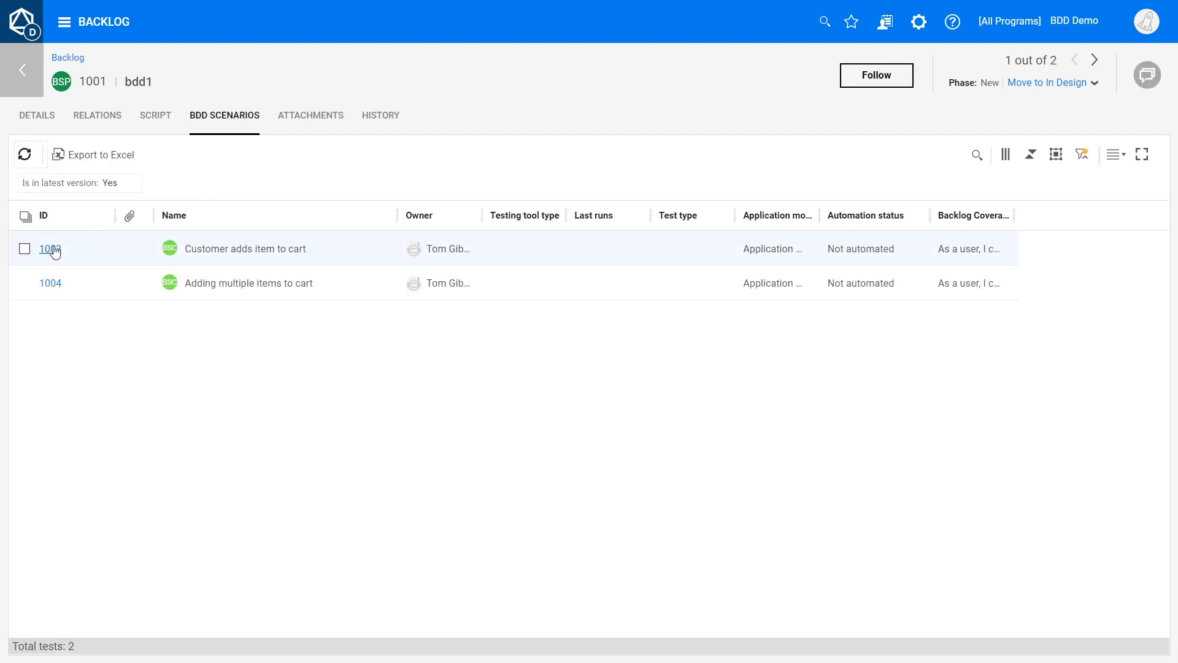
left_click(51, 249)
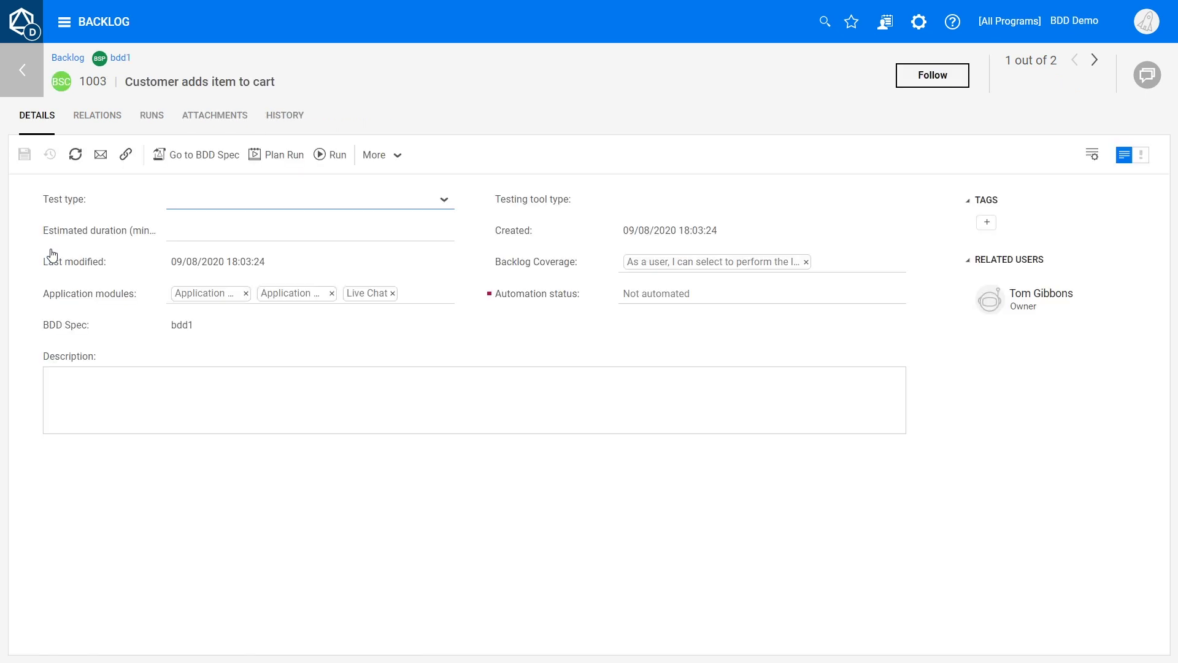
left_click(897, 299)
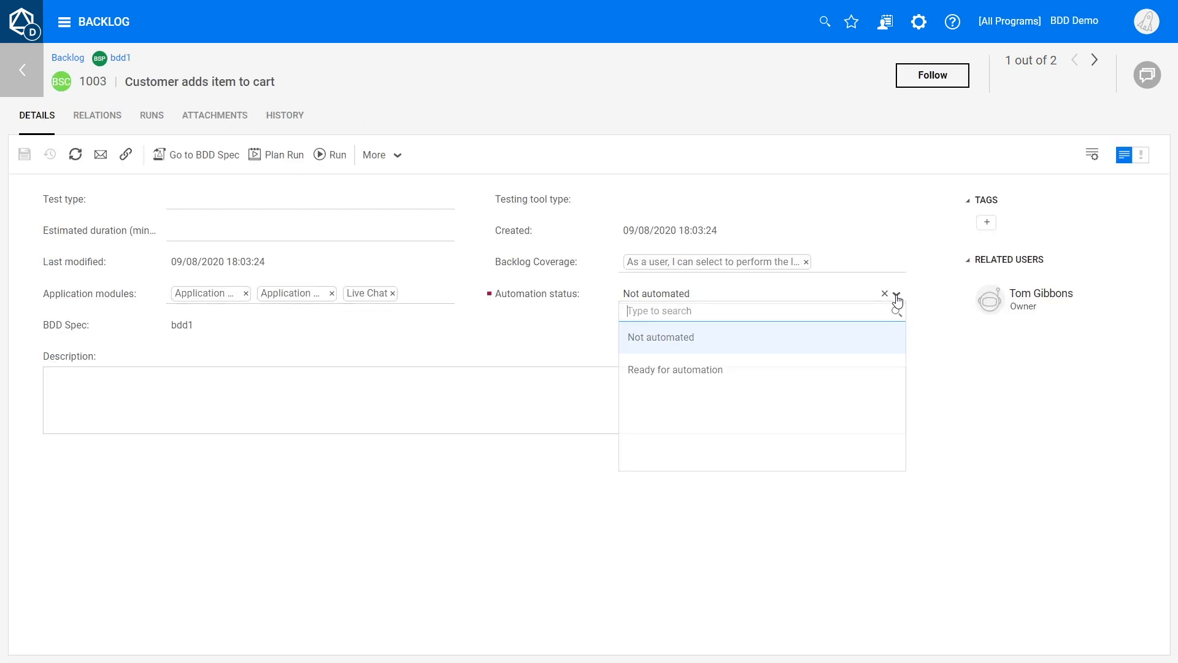
left_click(712, 372)
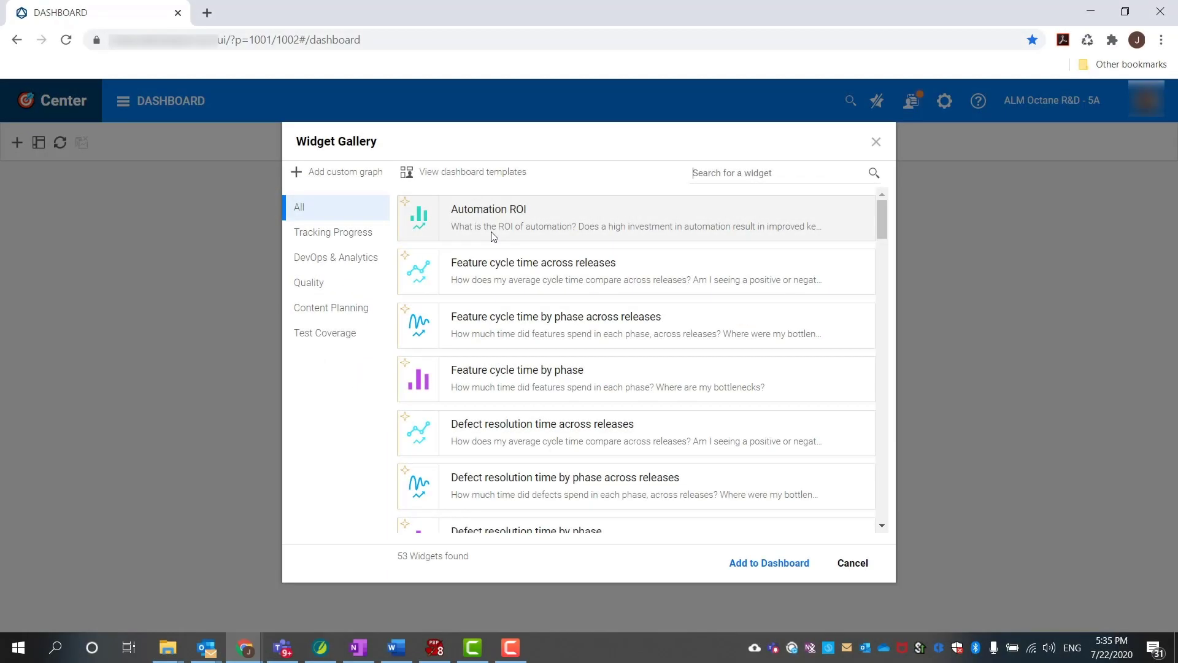
Add the Automation ROI widget from the Widget Gallery to the dashboard
left_click(761, 565)
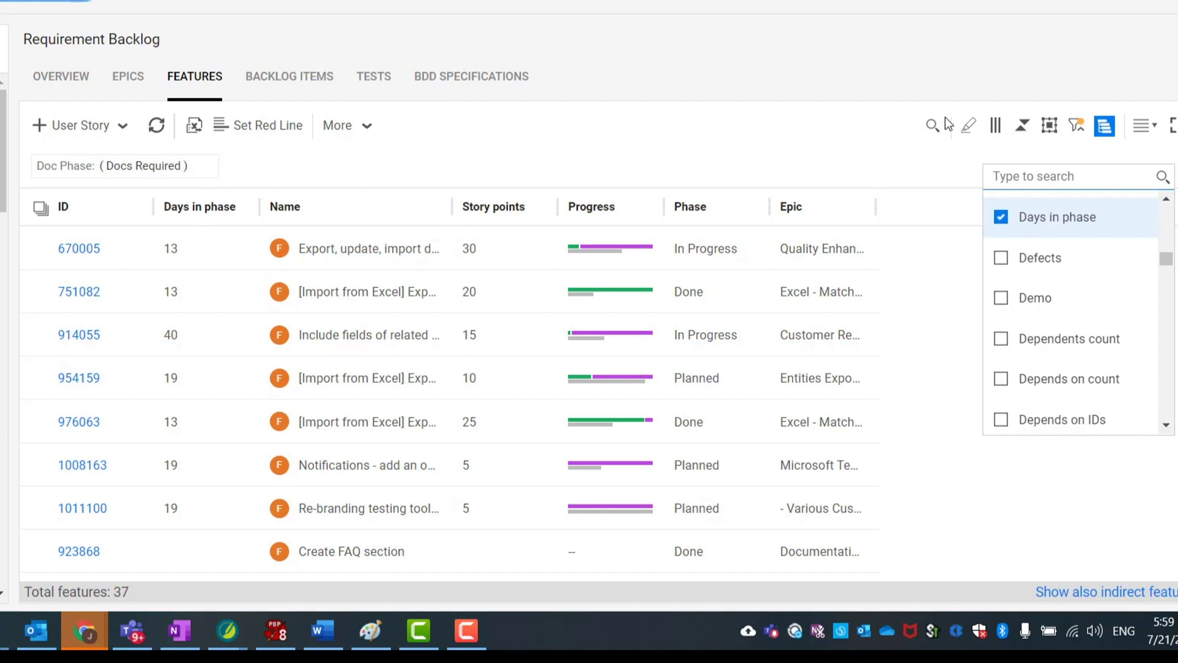
Filter the features grid to Days in phase greater than 15
left_click(1077, 126)
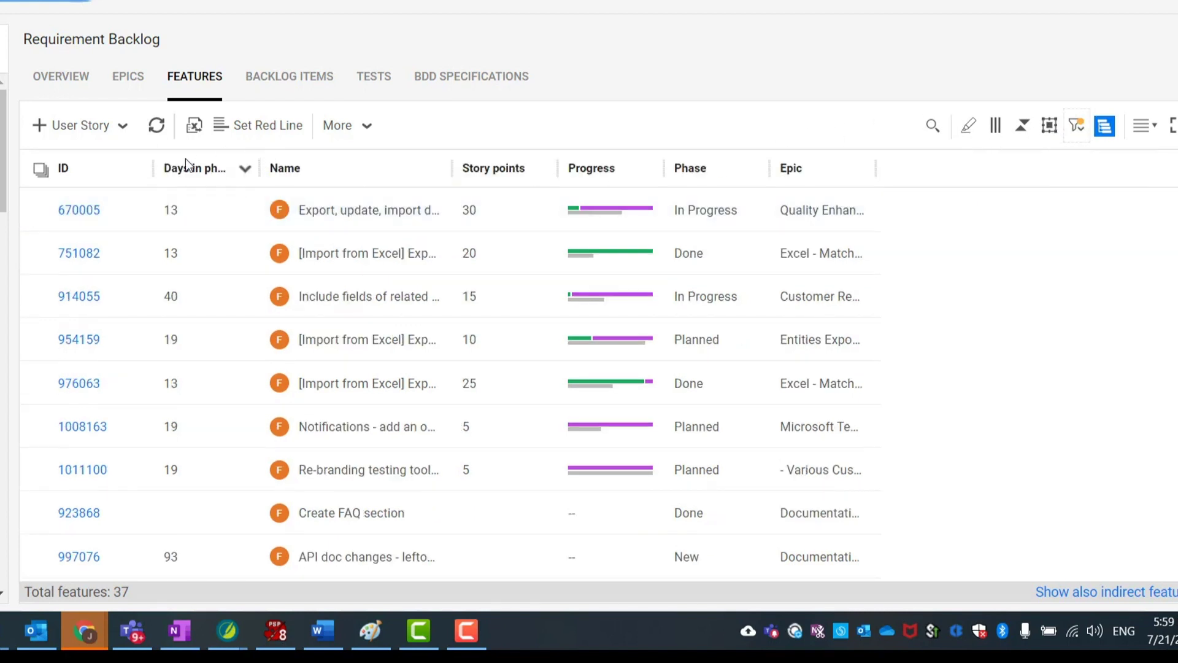
left_click(1077, 126)
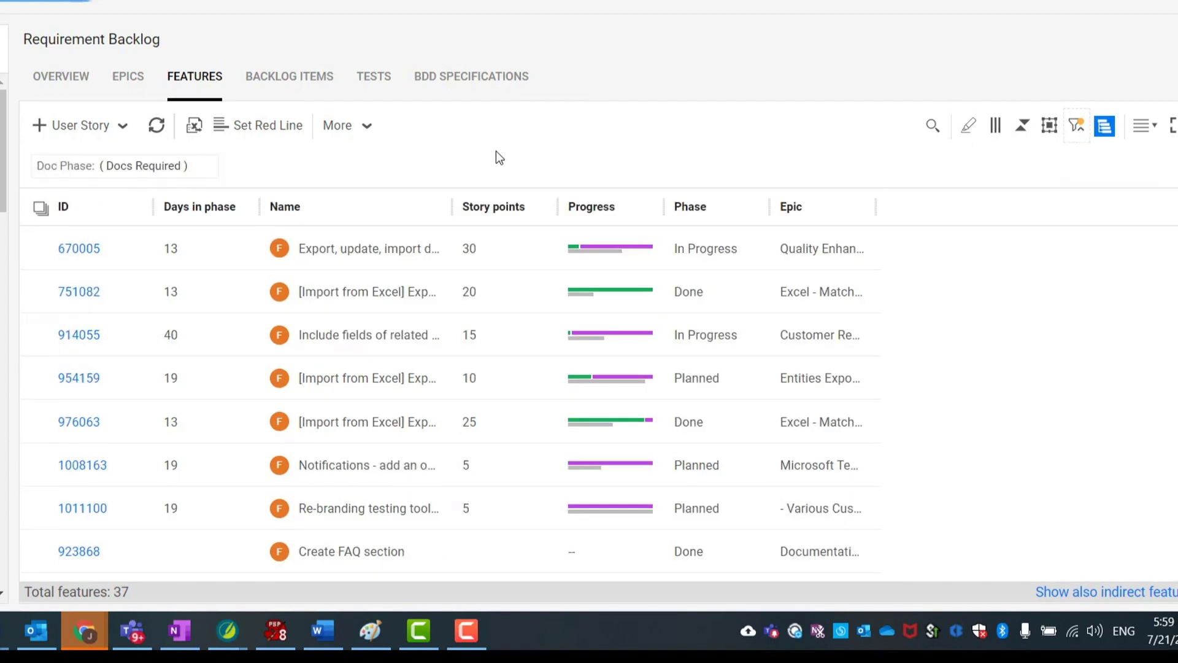
left_click(253, 170)
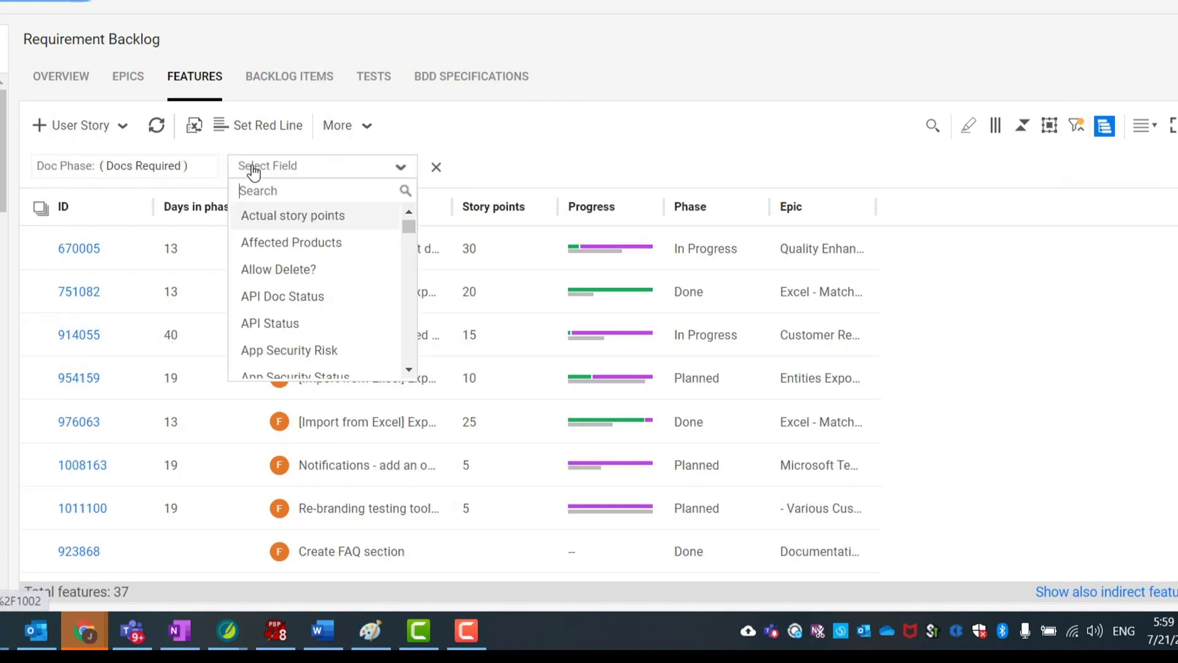
scroll(305, 266, "down", 5)
scroll(309, 272, "down", 2)
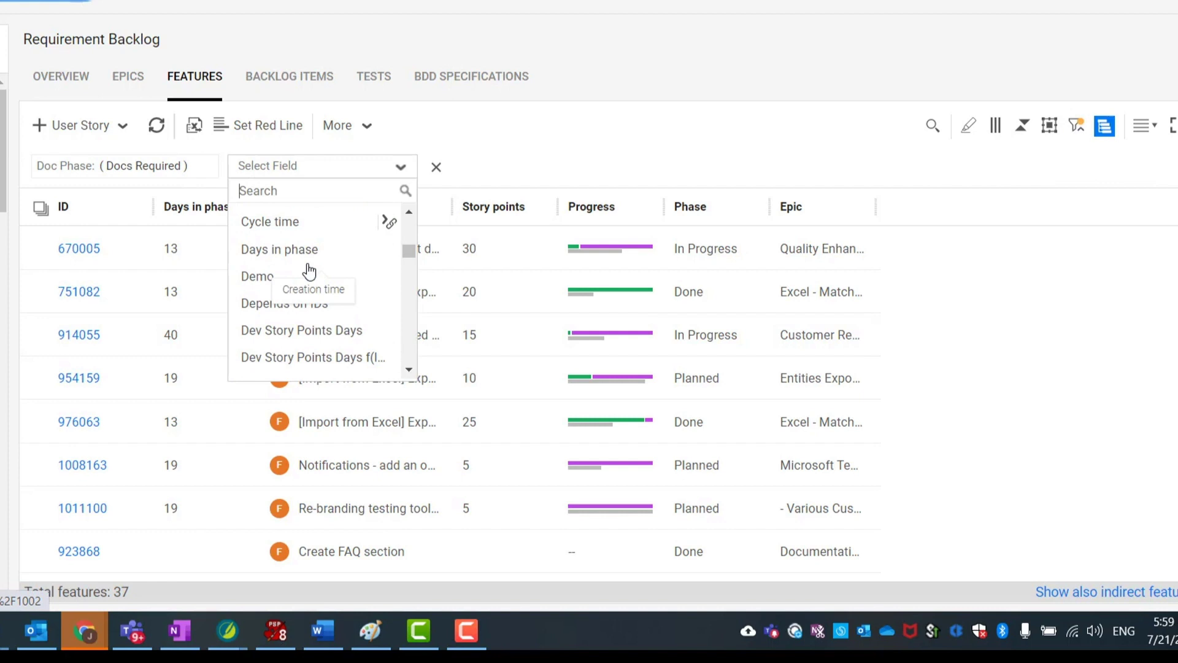
left_click(307, 255)
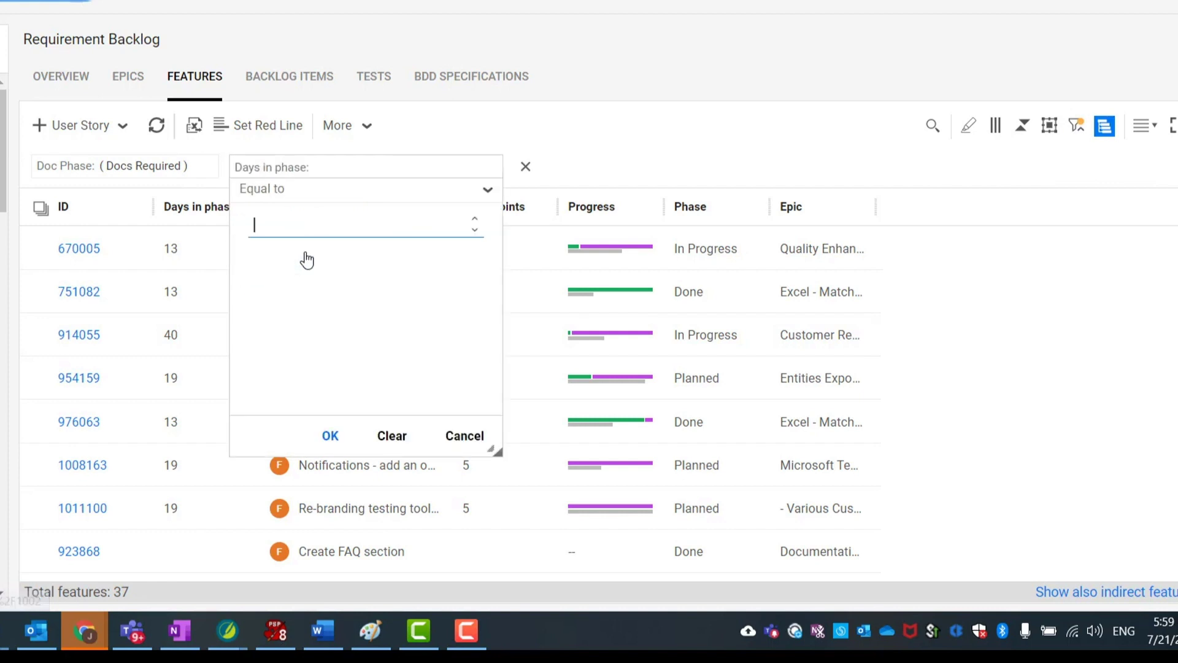
left_click(315, 194)
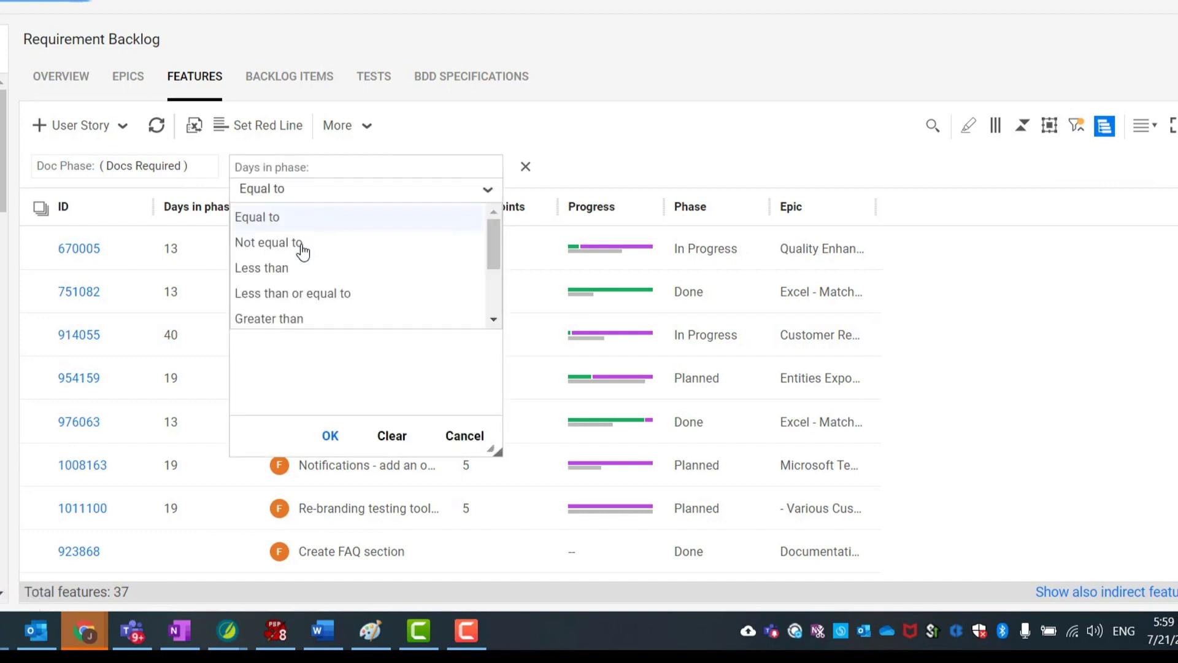
left_click(286, 319)
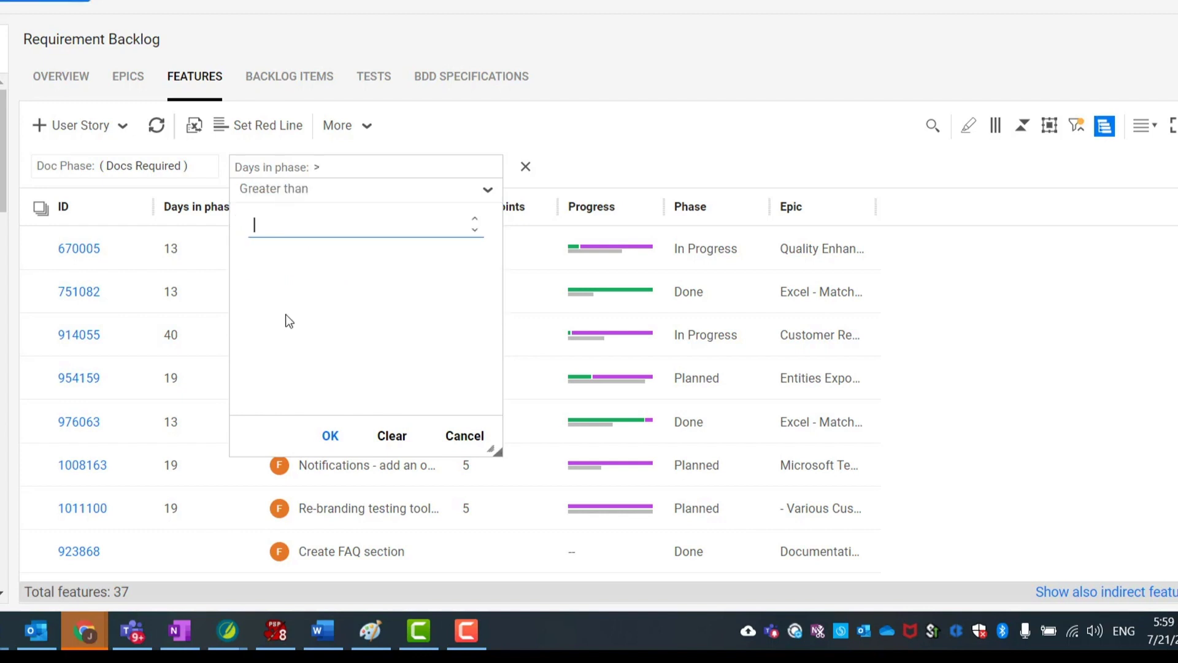
type("15")
left_click(329, 436)
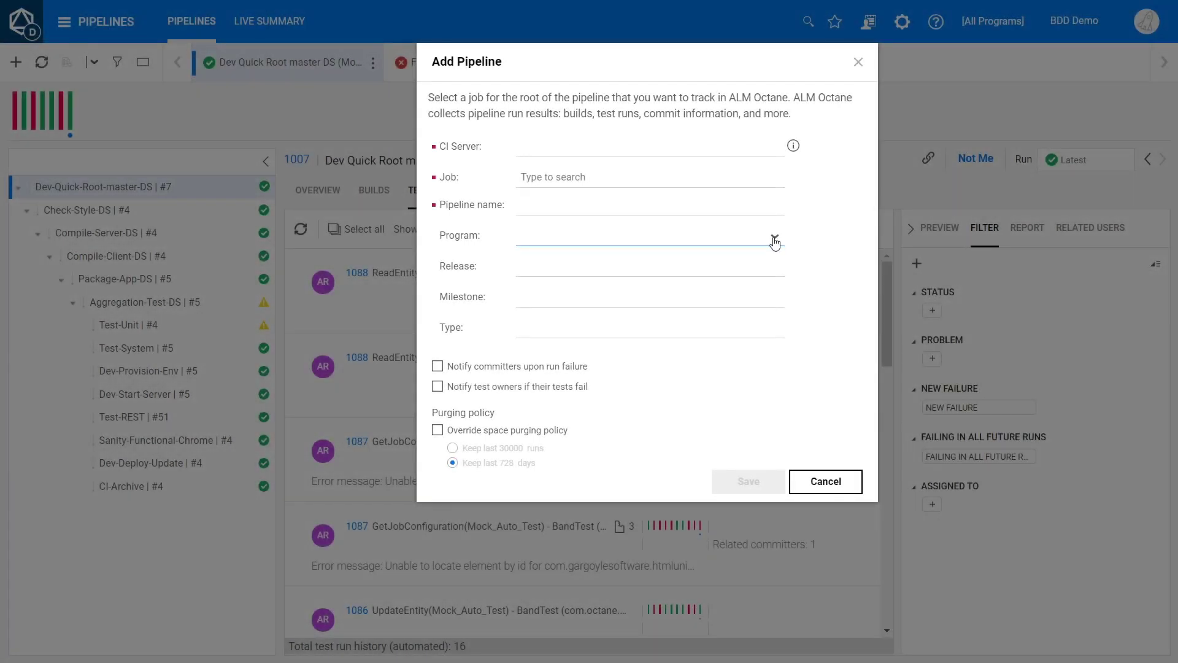
Check the pipeline Program choices, then open the details of test run 1088 ReadEntity
left_click(775, 239)
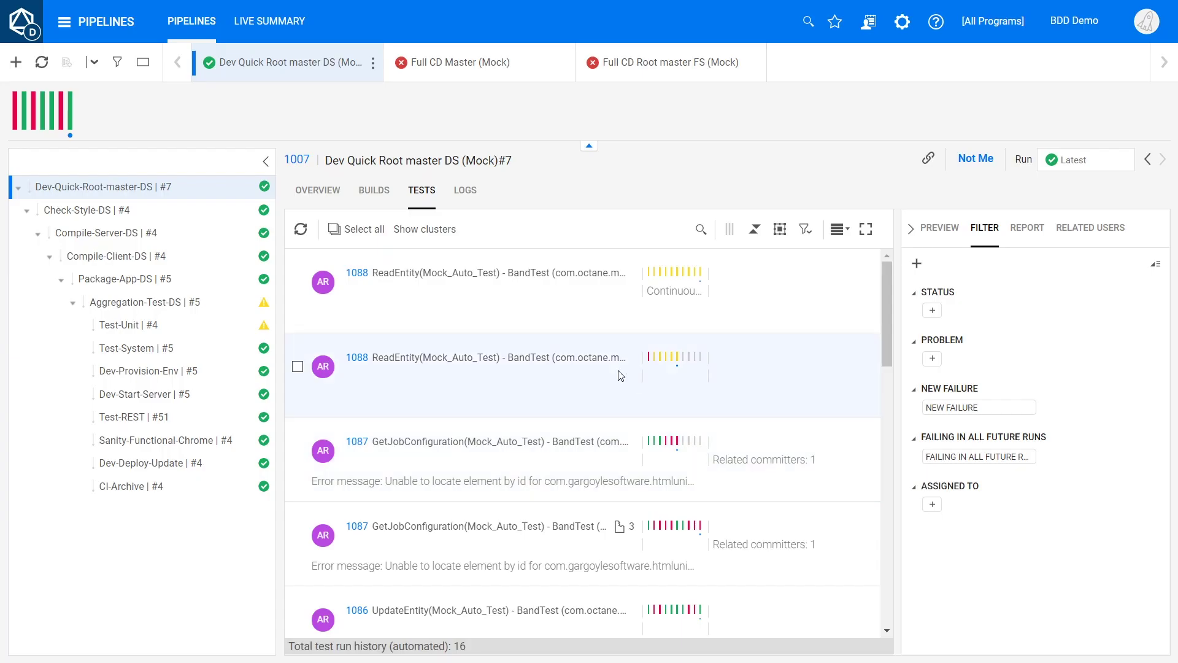
left_click(357, 273)
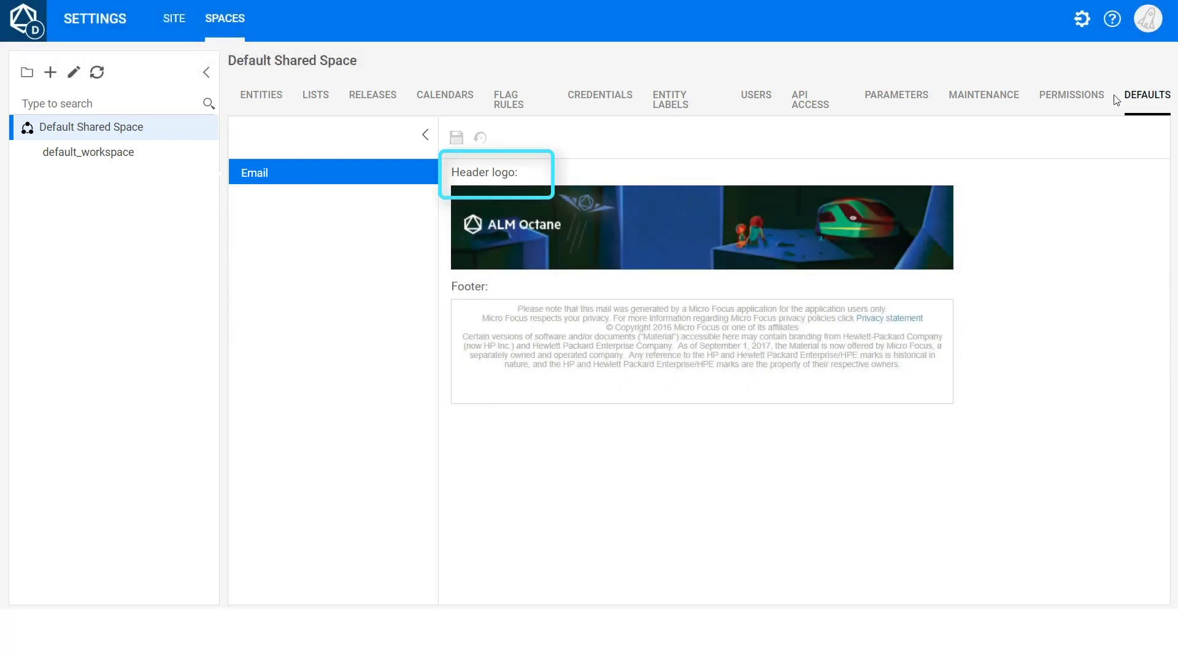
Review the default email header logo and footer text, then show the Defect email settings
mouse_move(970, 202)
left_click(920, 362)
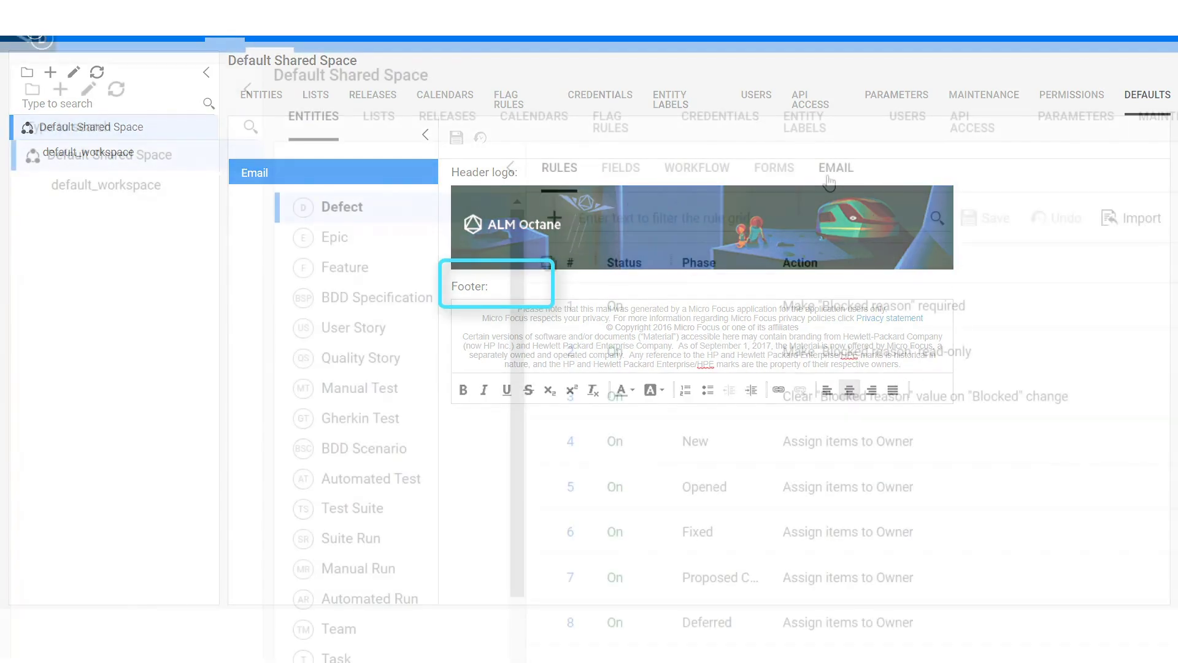
left_click(830, 181)
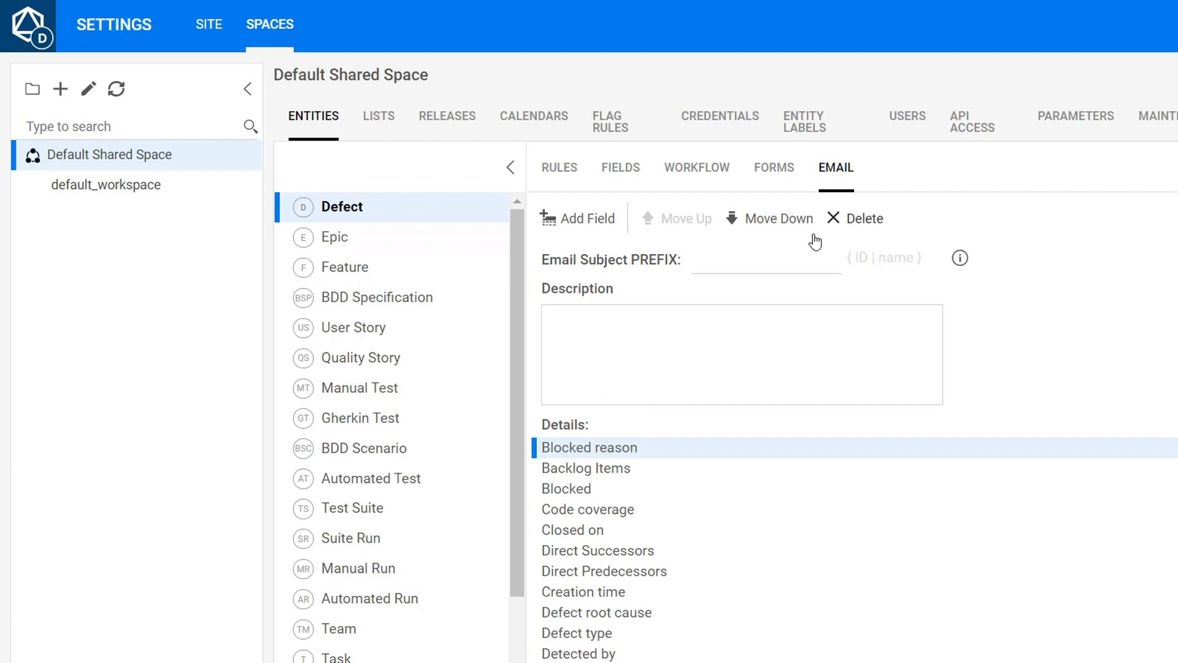
Give Defect emails the subject prefix 'workspace name: {name}' and add Author and ID to details
left_click(805, 258)
type("workspace name: {name}")
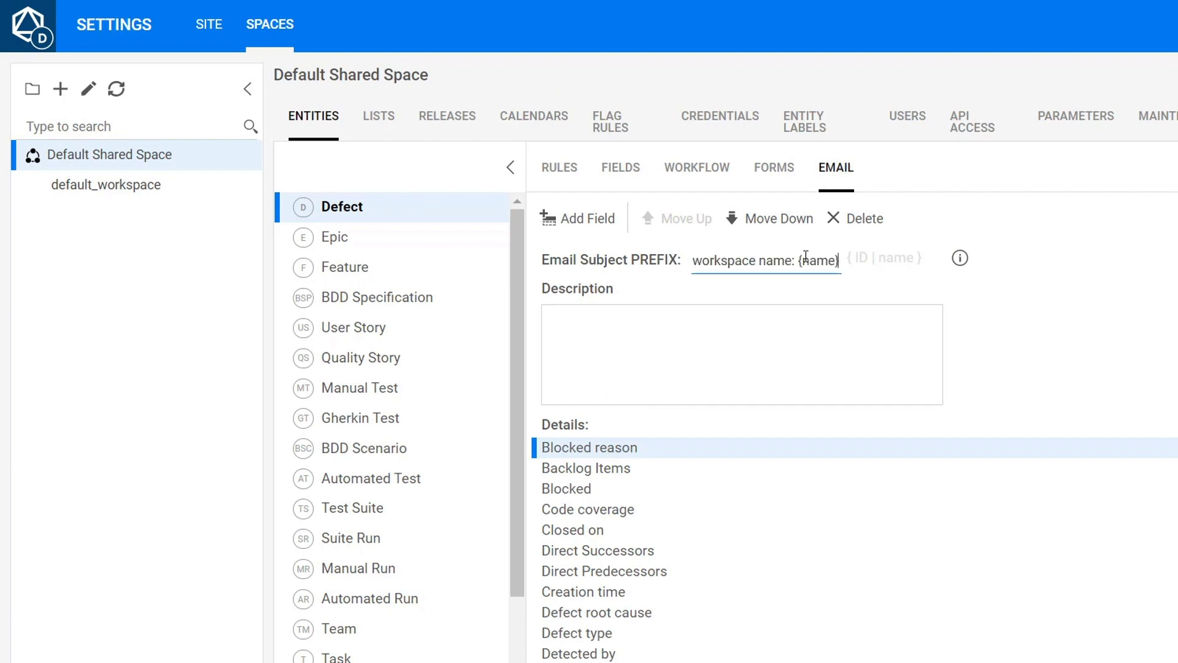
left_click(617, 224)
left_click(638, 301)
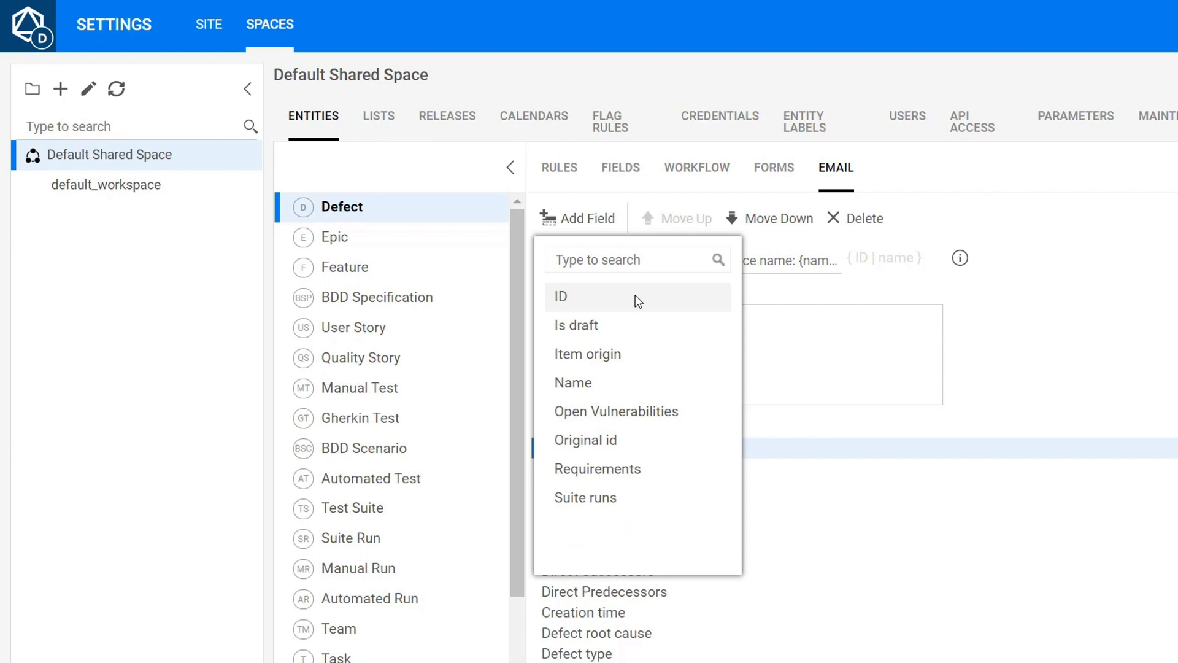
left_click(639, 301)
left_click(858, 443)
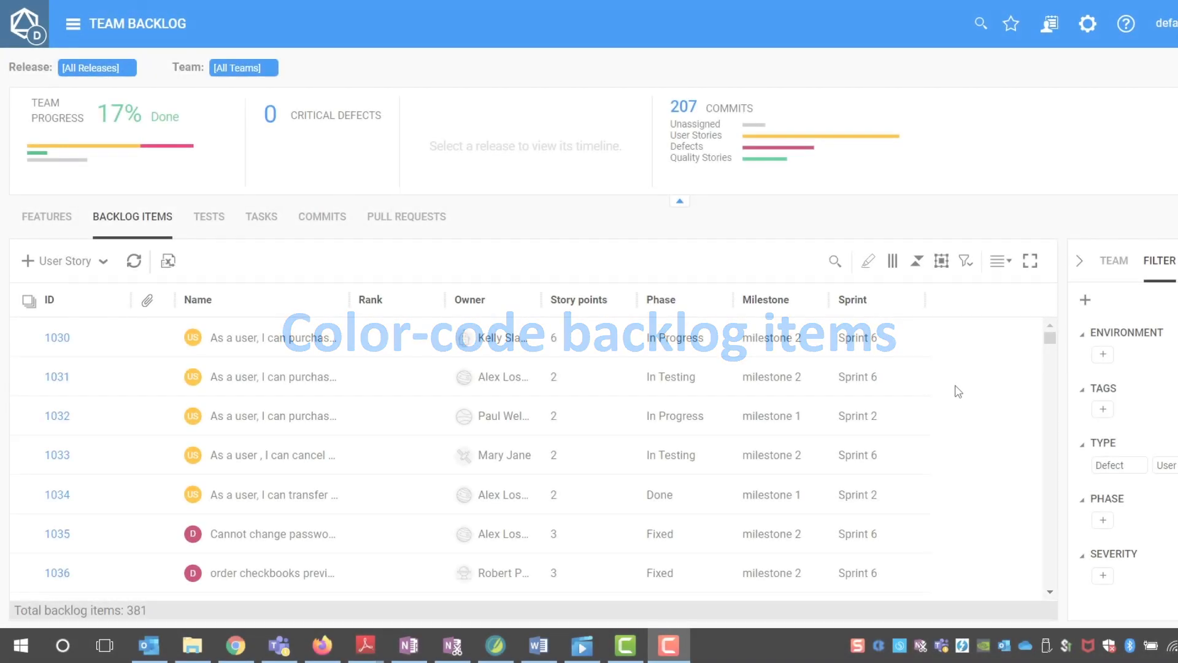
Add an Owner colour rule marking the chosen user's backlog items red and apply it
left_click(869, 262)
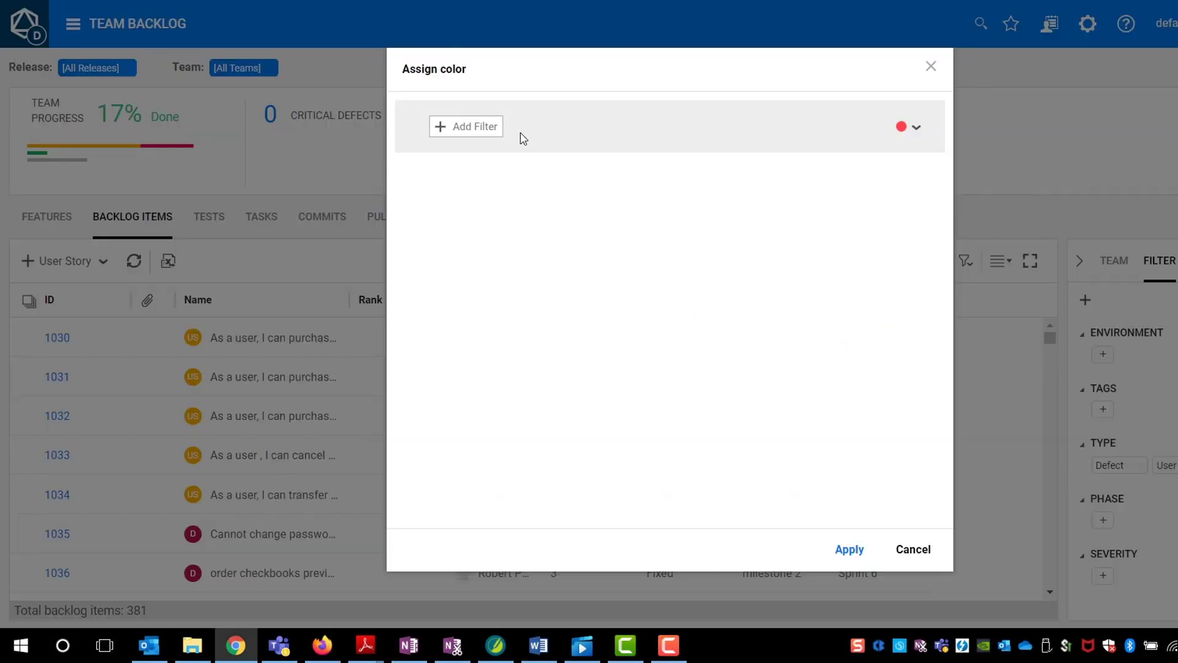
left_click(483, 124)
type("owner")
key("Return")
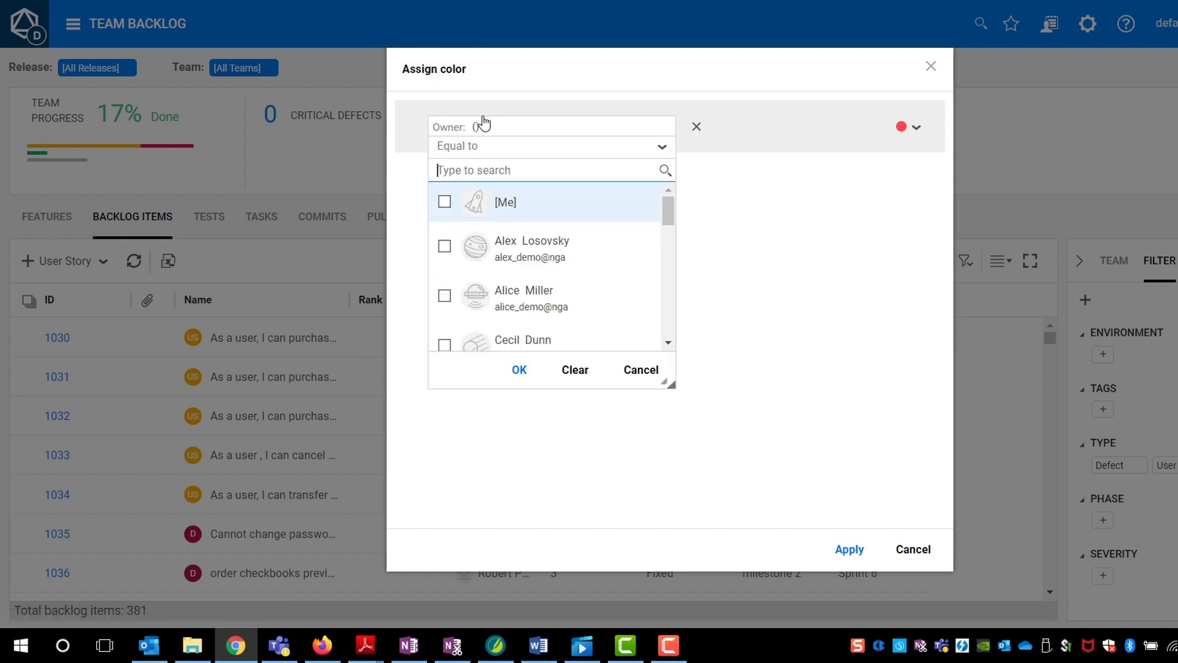
left_click(445, 246)
left_click(519, 370)
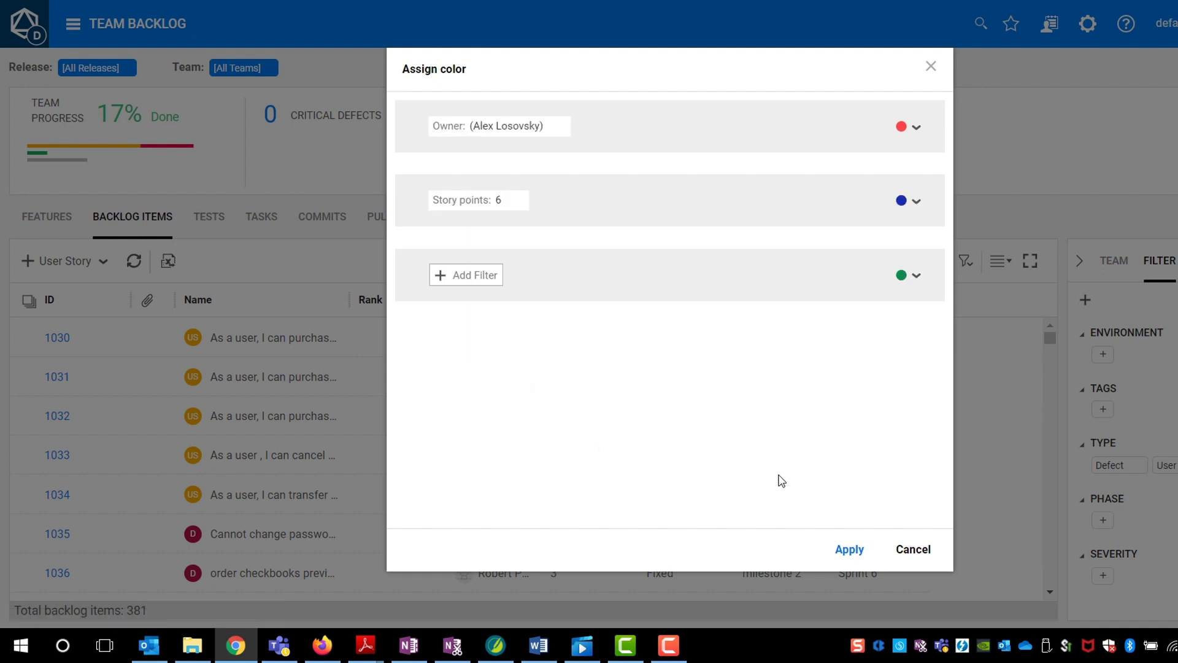
left_click(848, 551)
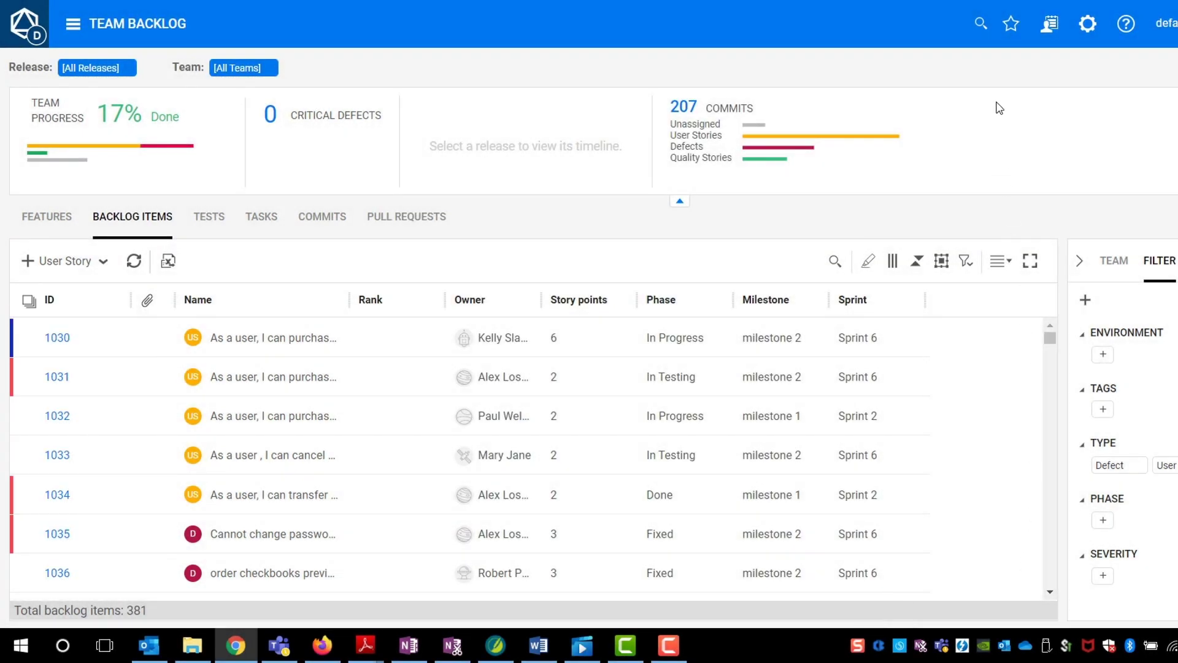
left_click(1008, 28)
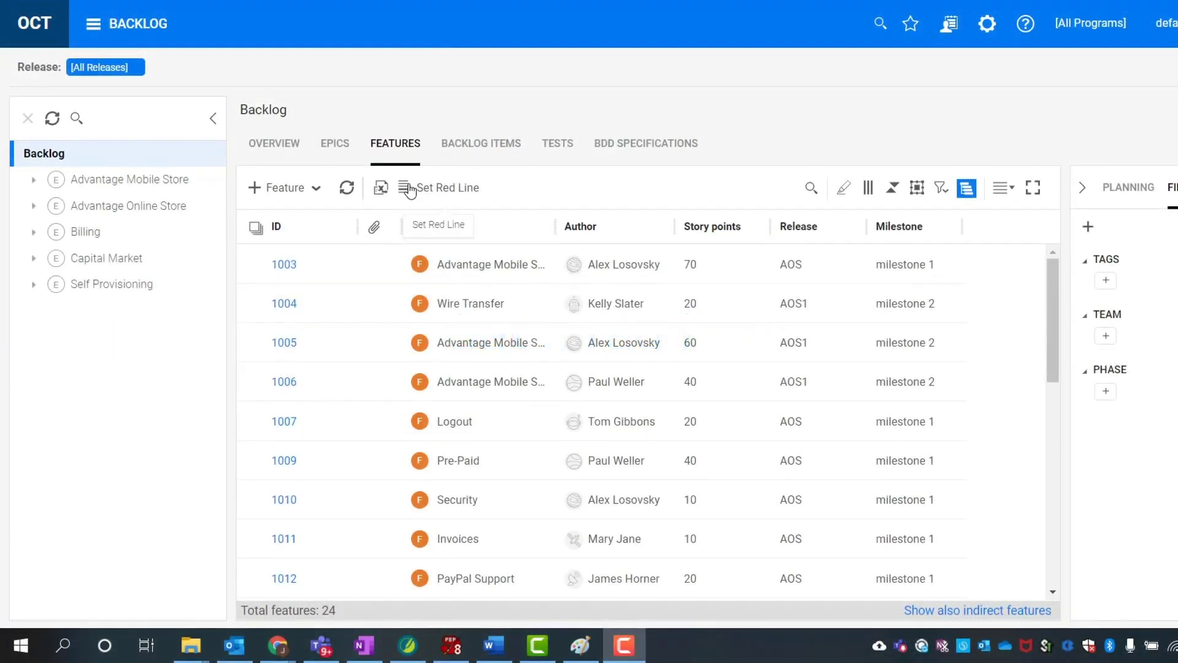
Set the features red line after 4 items, then change it to 150 story points
left_click(410, 190)
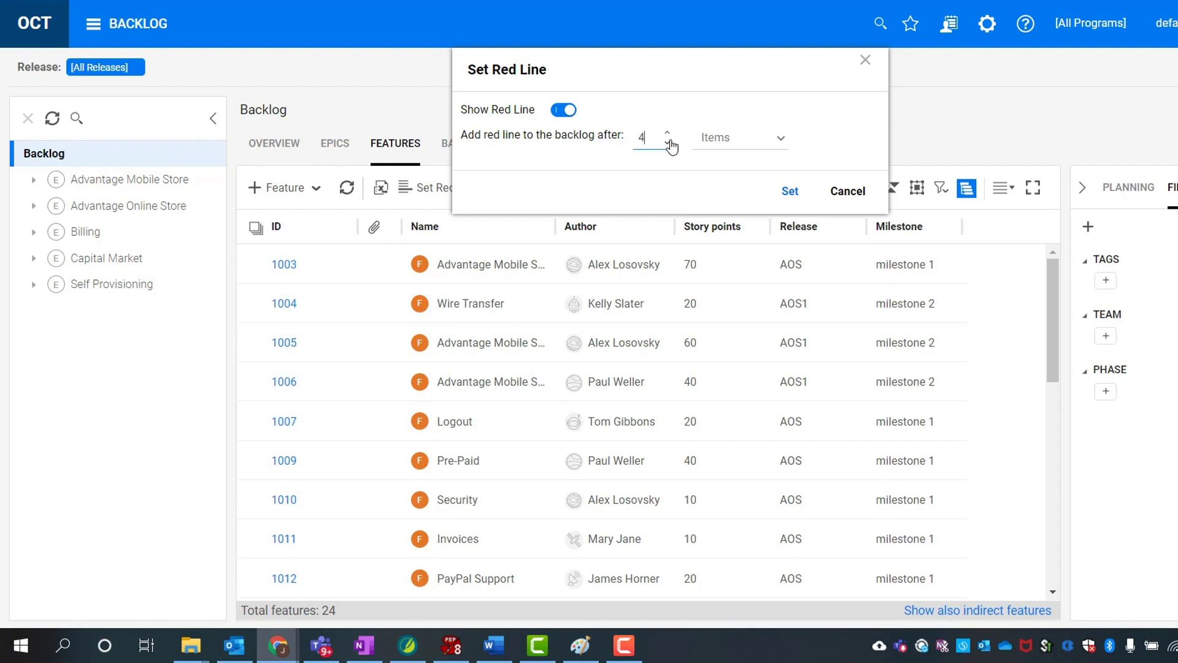
left_click(788, 192)
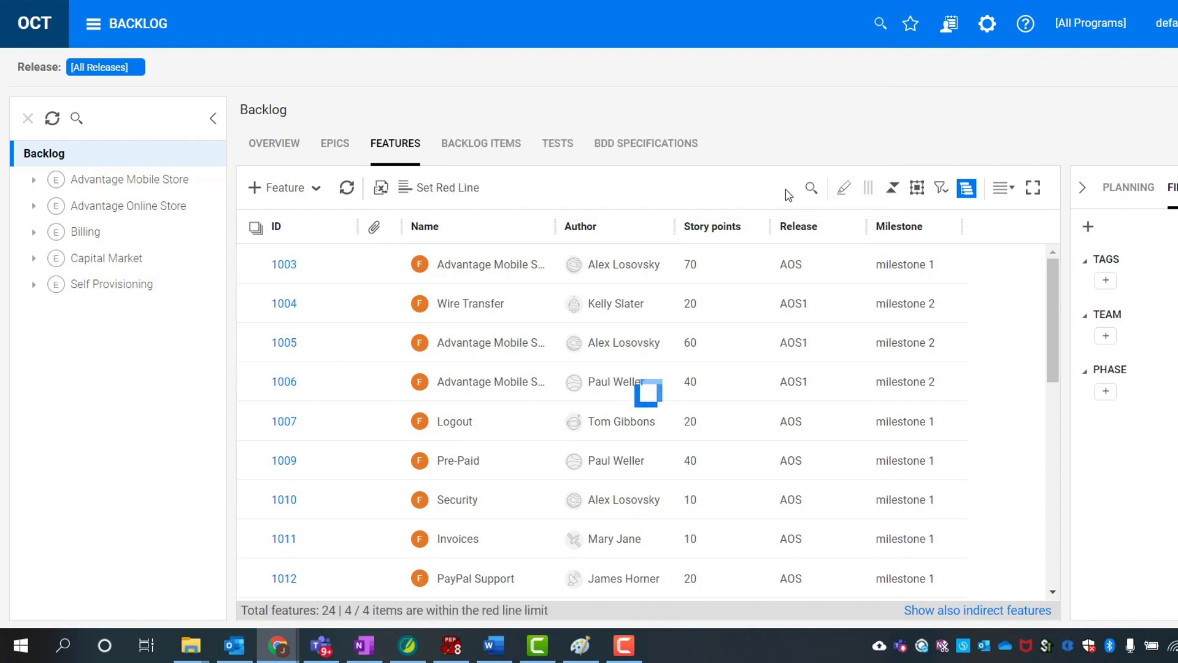
left_click(462, 187)
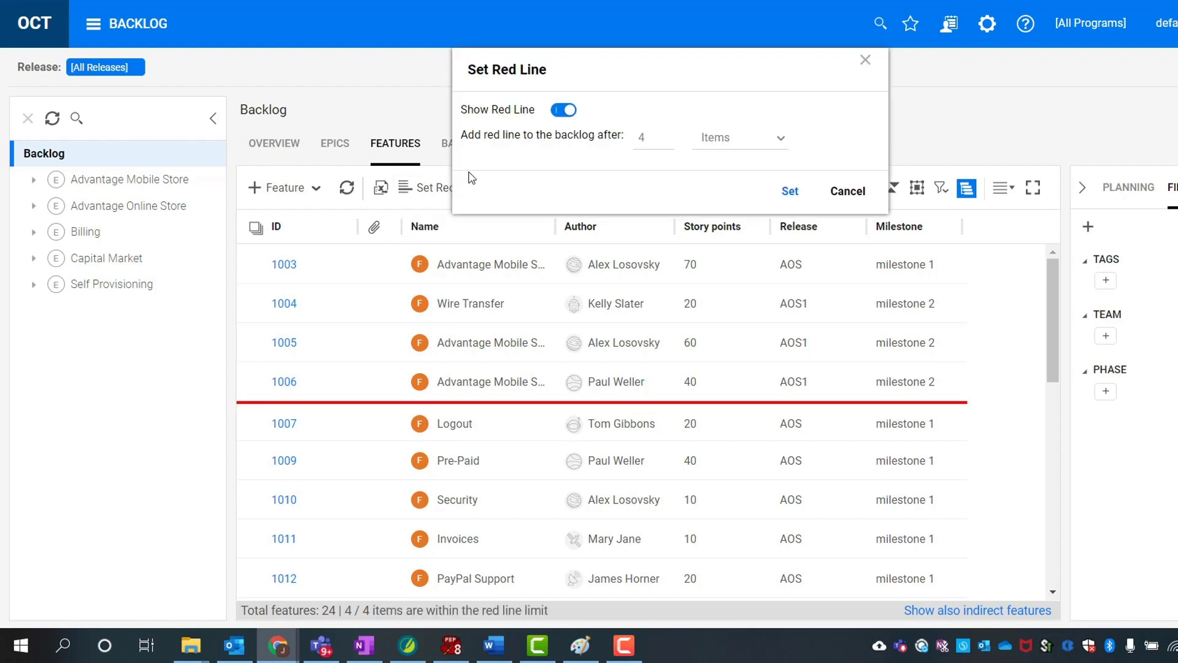
left_click(776, 138)
left_click(750, 156)
left_click(783, 193)
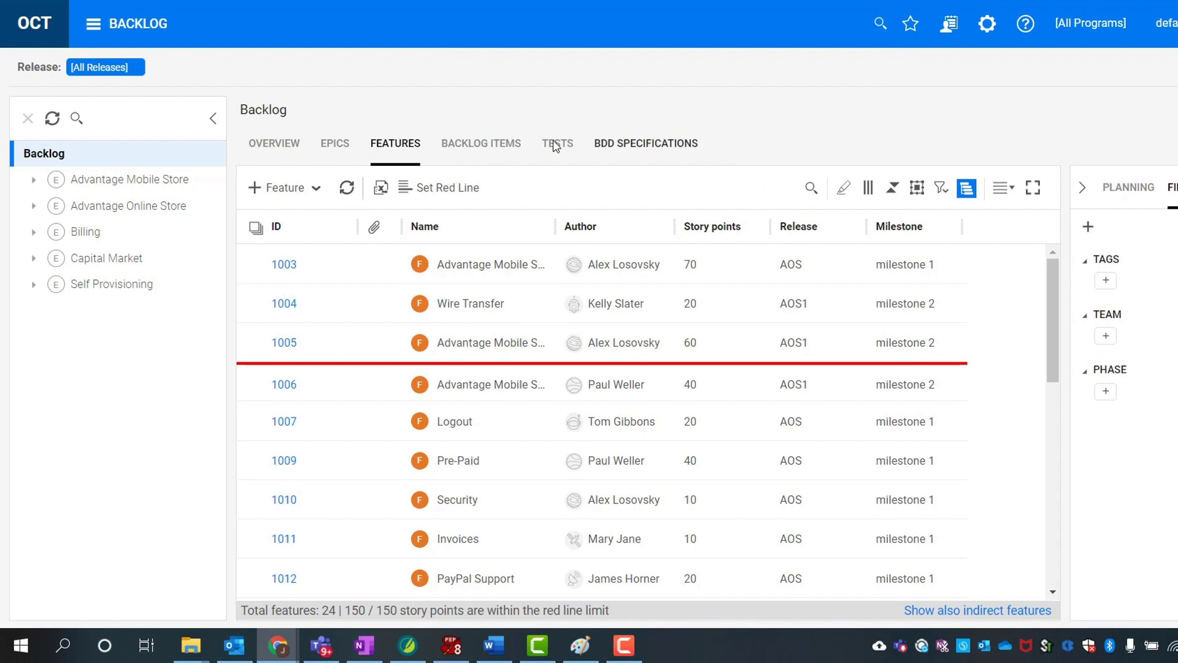
left_click(408, 185)
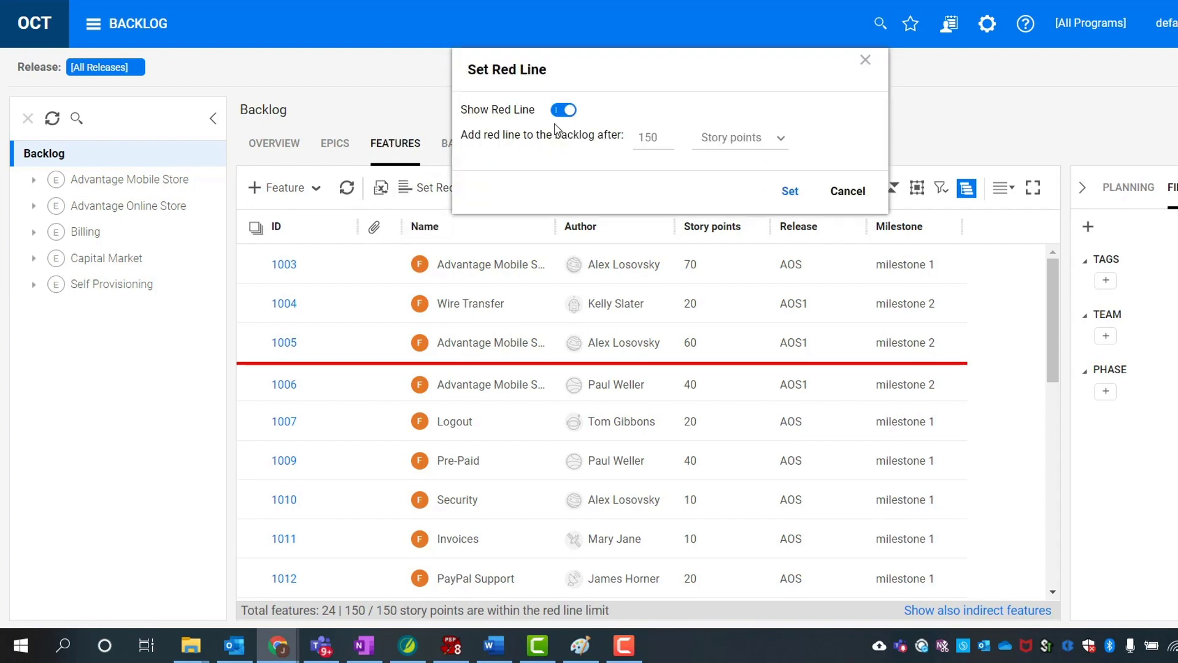